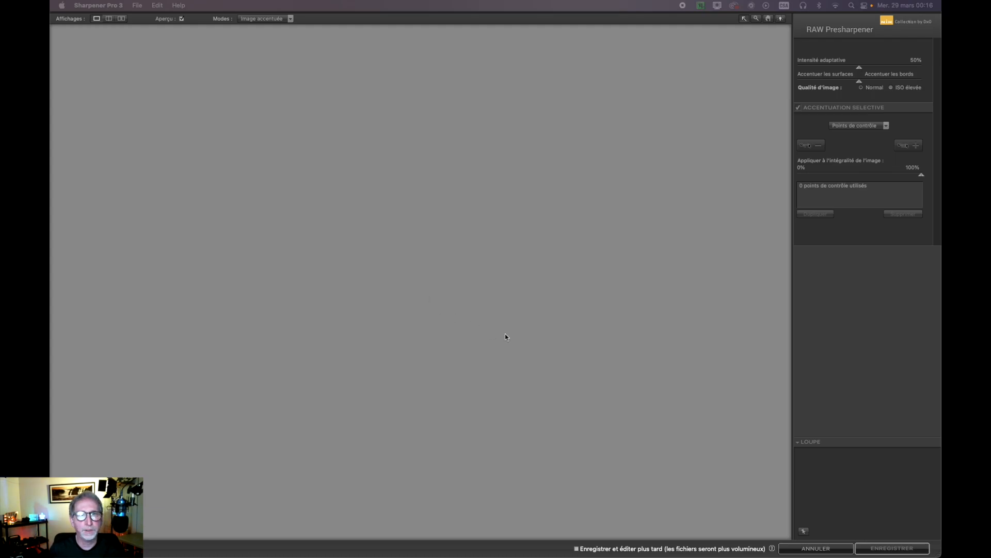
- Open the image _DSC2419.tiff from the tuto presharpner pro 3 folder and look at the preview mode choices
left_click(137, 5)
left_click(140, 23)
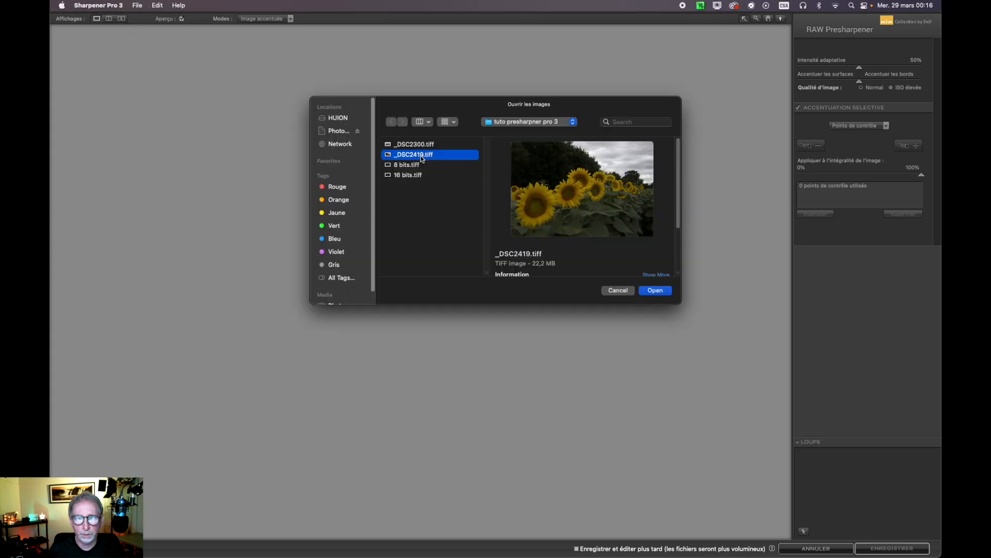
left_click(651, 291)
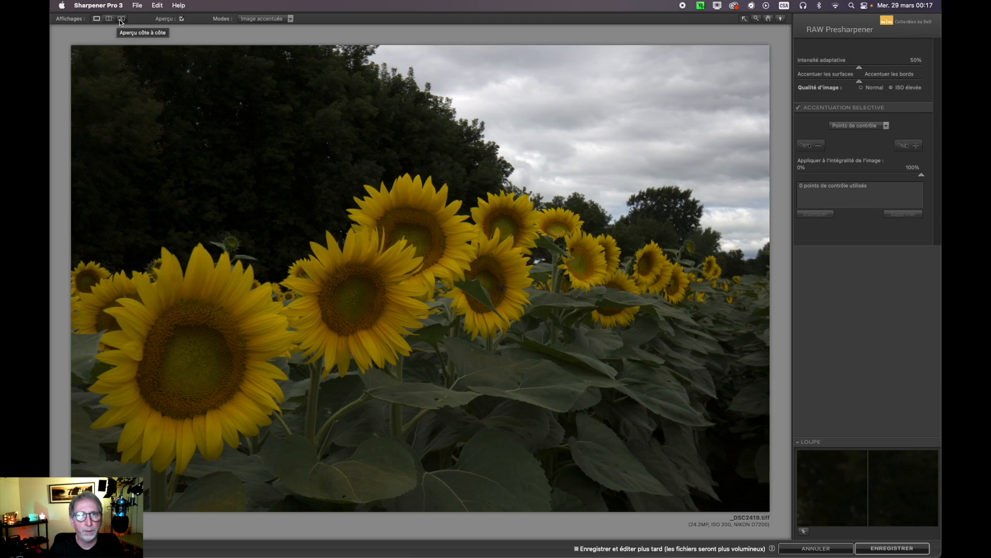
left_click(290, 19)
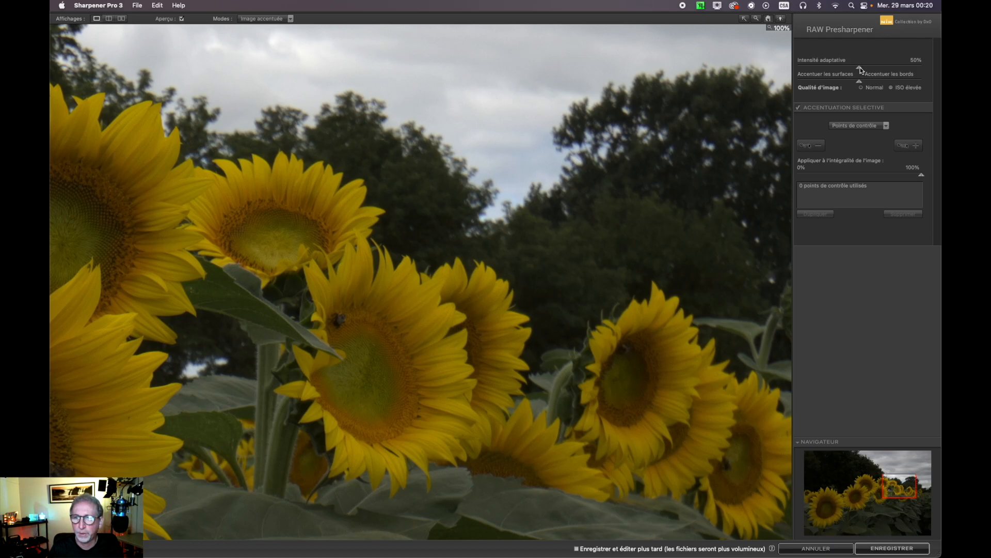
- Try the adaptive sharpening intensity at 100%, at 0% and again at 100% on the sunflower photo
left_click_drag(861, 69, 927, 75)
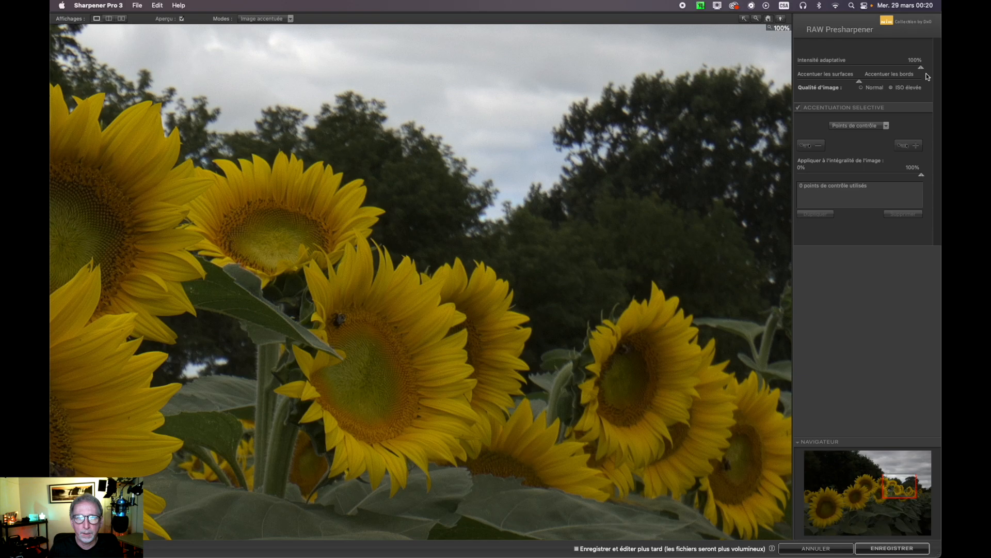
left_click_drag(923, 69, 773, 85)
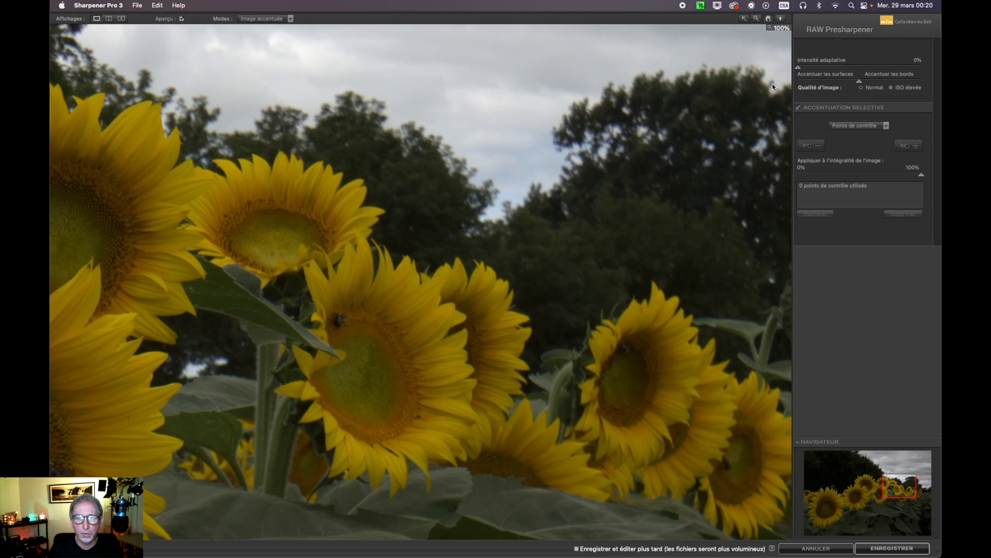
left_click_drag(798, 68, 923, 71)
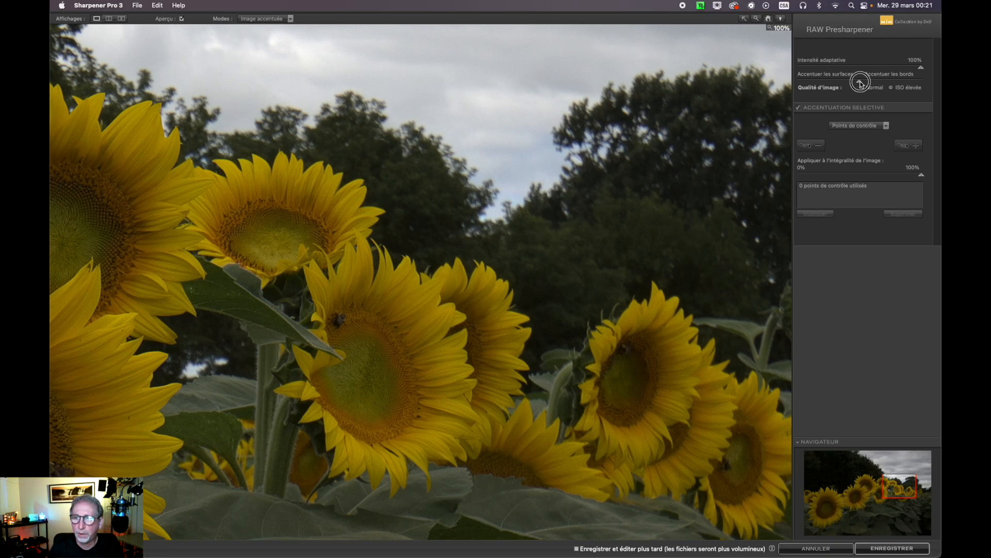
- Move the sharpening balance fully towards edges, and fully towards surfaces to compare both extremes
left_click_drag(860, 82, 928, 82)
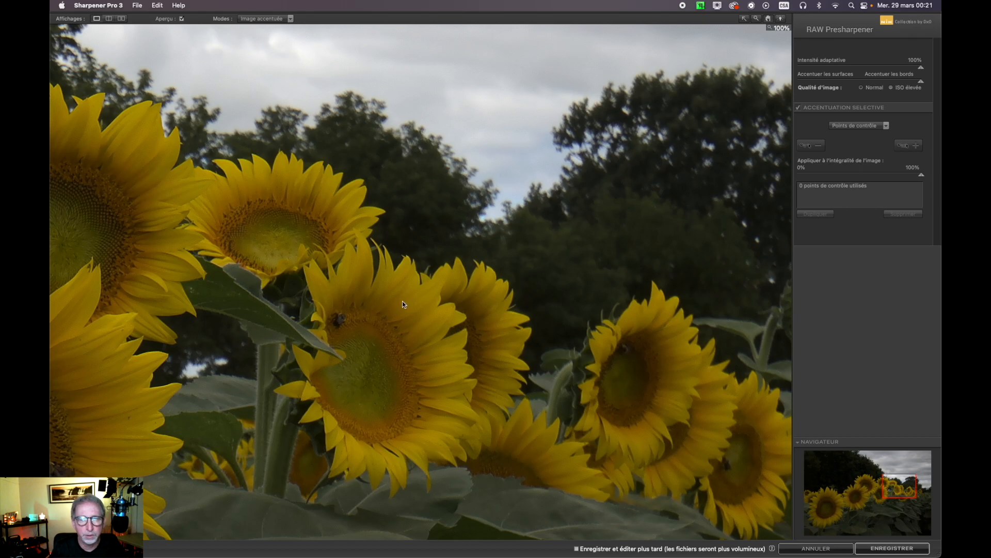
left_click(921, 82)
left_click_drag(922, 82, 798, 85)
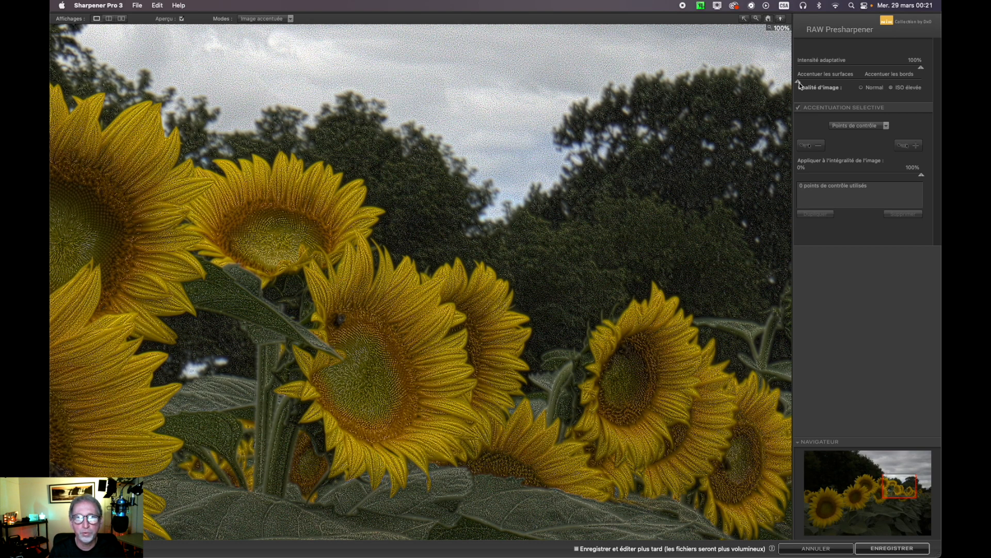
- Lower the adaptive intensity to about 65% and bring the surface/edge balance back towards the middle
left_click(921, 67)
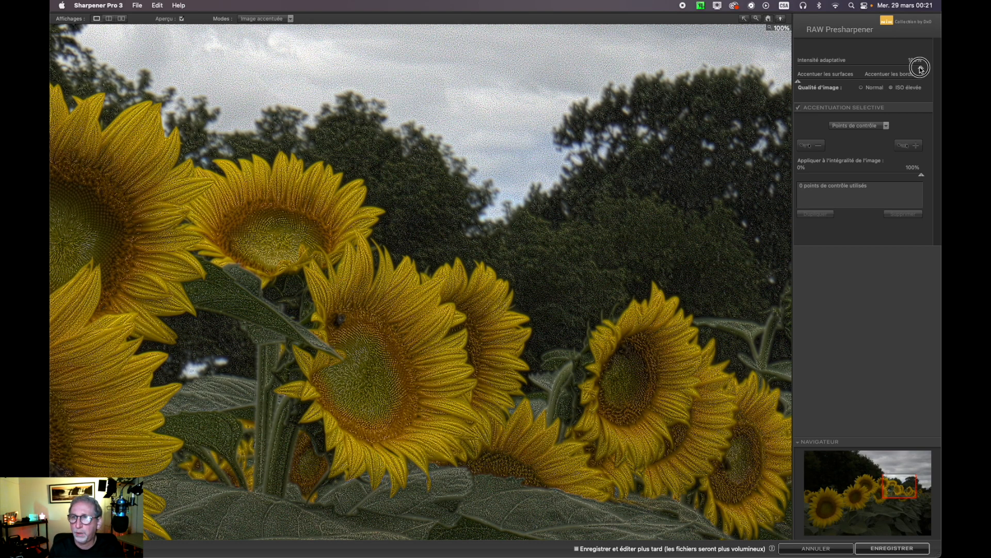
left_click_drag(921, 68, 878, 68)
left_click(805, 83)
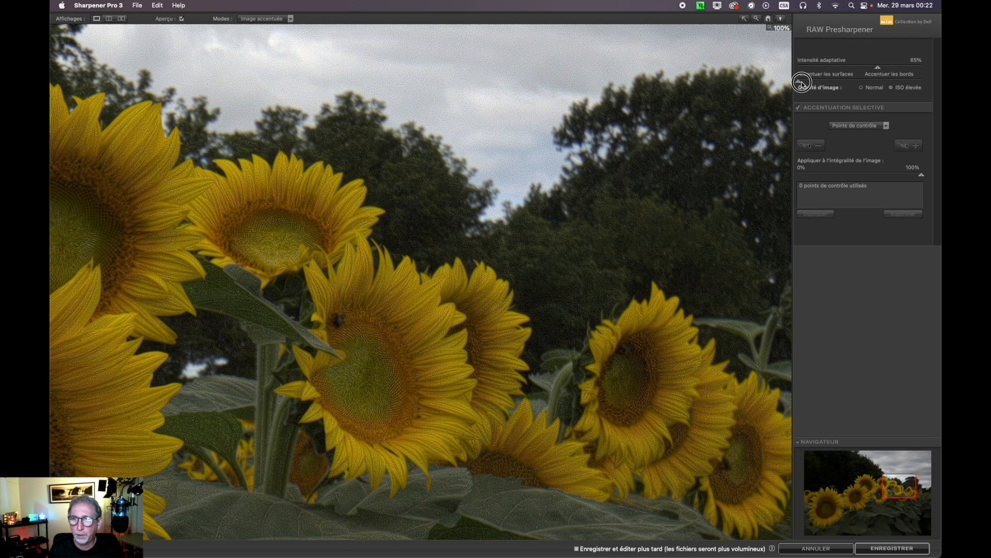
left_click_drag(806, 82, 859, 83)
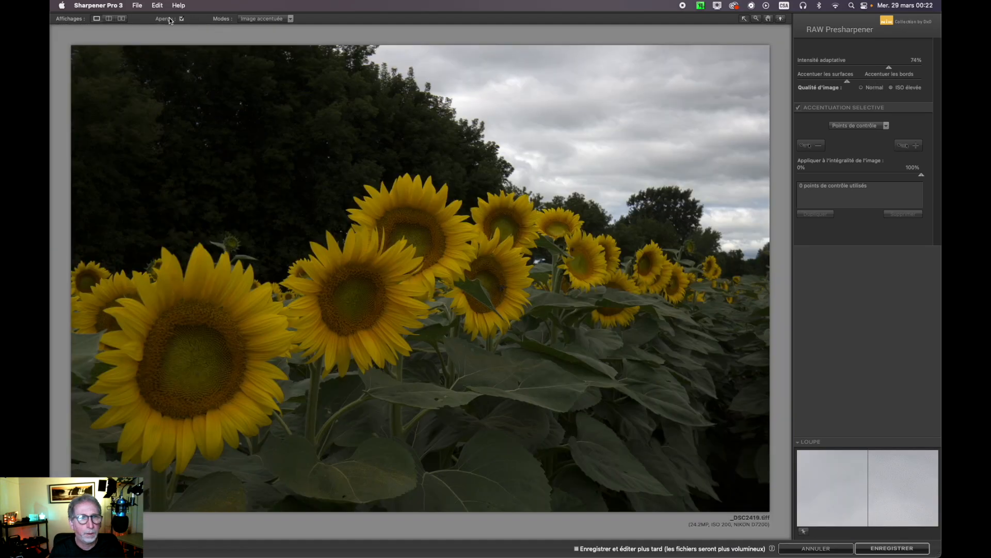
- Compare the original and sharpened photo in a split preview, and choose the ISO élevée image quality
left_click(108, 18)
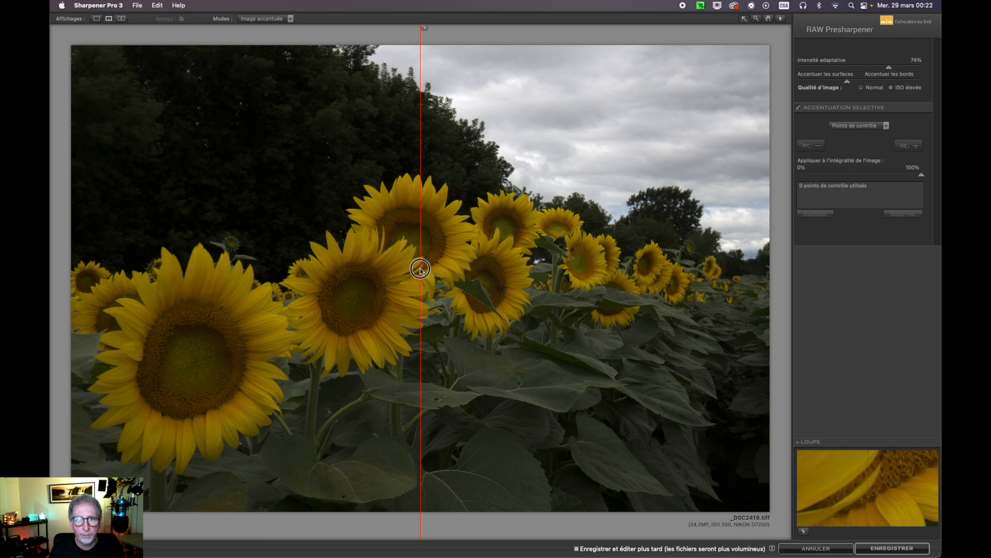
left_click_drag(420, 268, 449, 248)
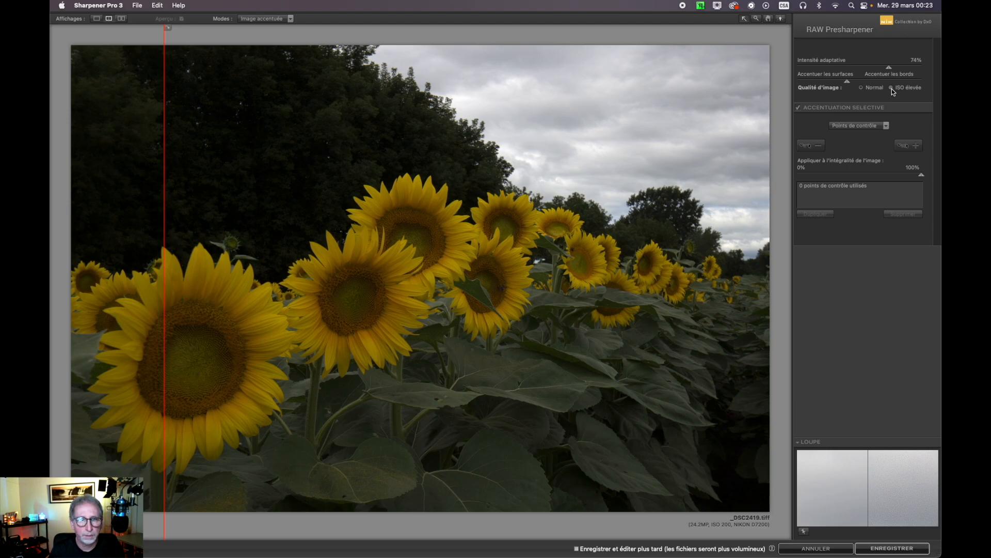
left_click(891, 87)
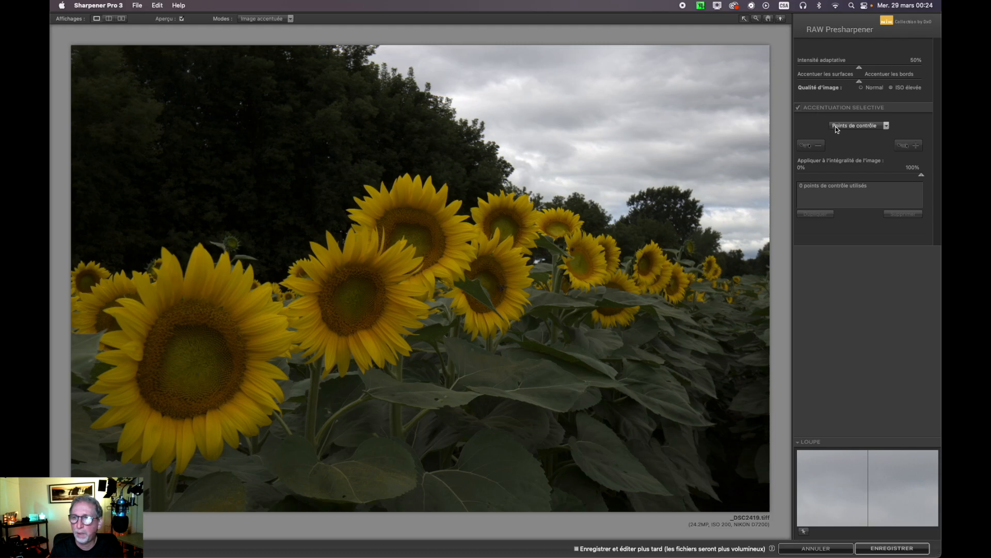
- Add a control point at 100% opacity and place it at the base of the tallest sunflower
left_click(886, 127)
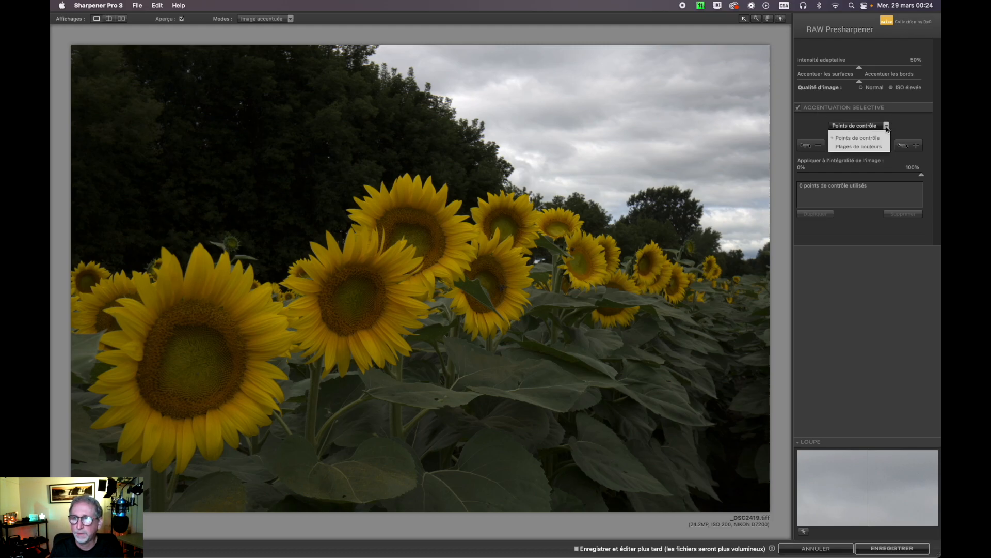
left_click(886, 129)
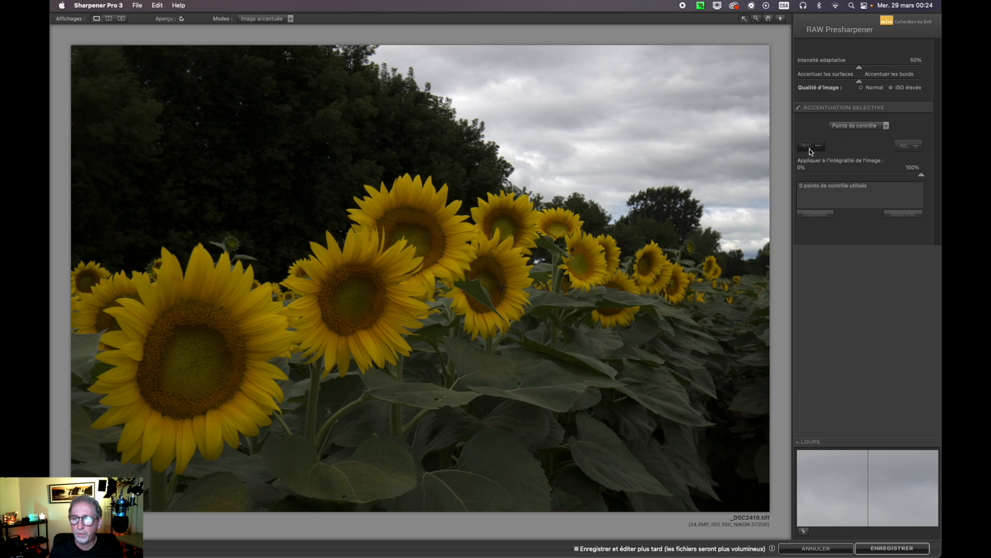
left_click(917, 147)
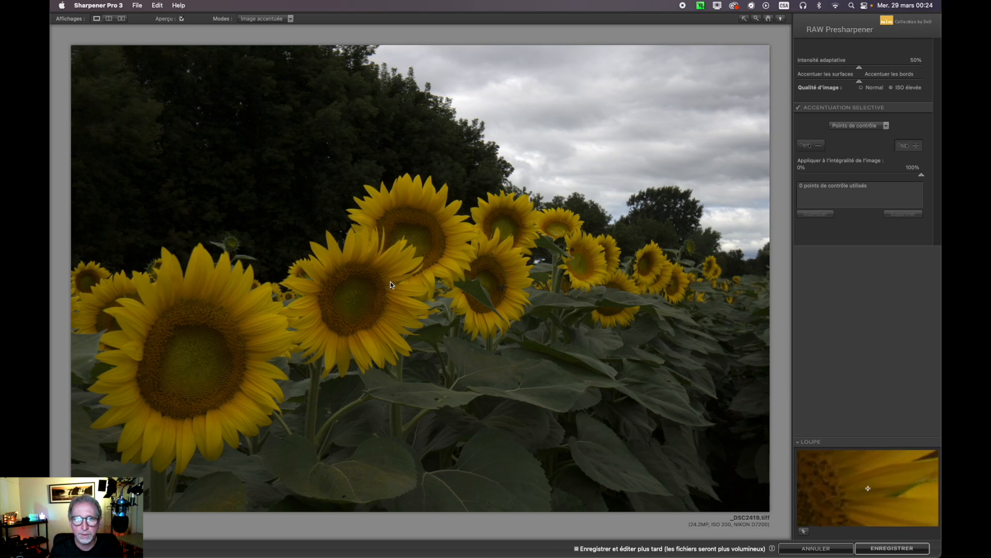
left_click(468, 256)
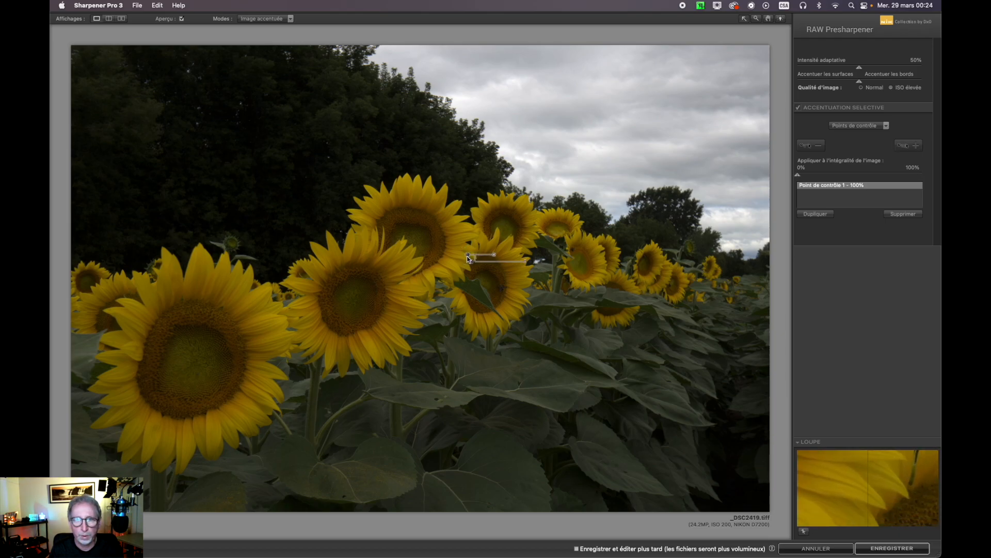
left_click_drag(494, 254, 435, 267)
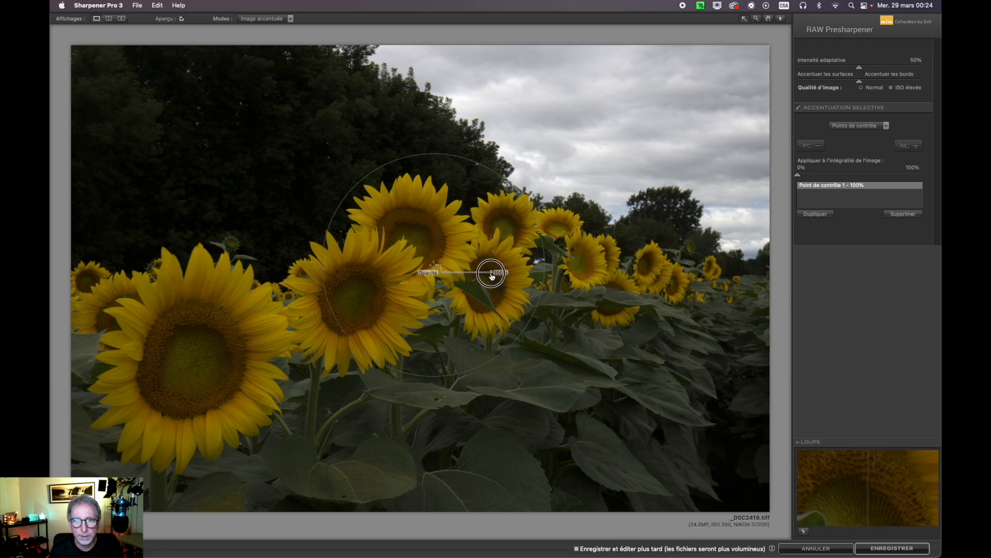
- Set the adaptive intensity to 77% with the balance towards surfaces, and compare the petals at 100% zoom in split preview
left_click(756, 19)
left_click(504, 208)
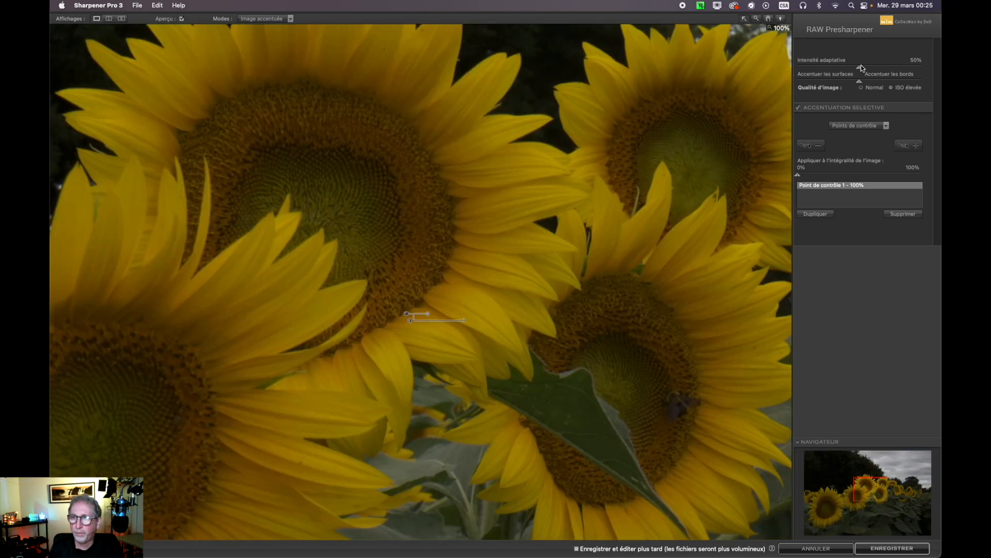
left_click(860, 68)
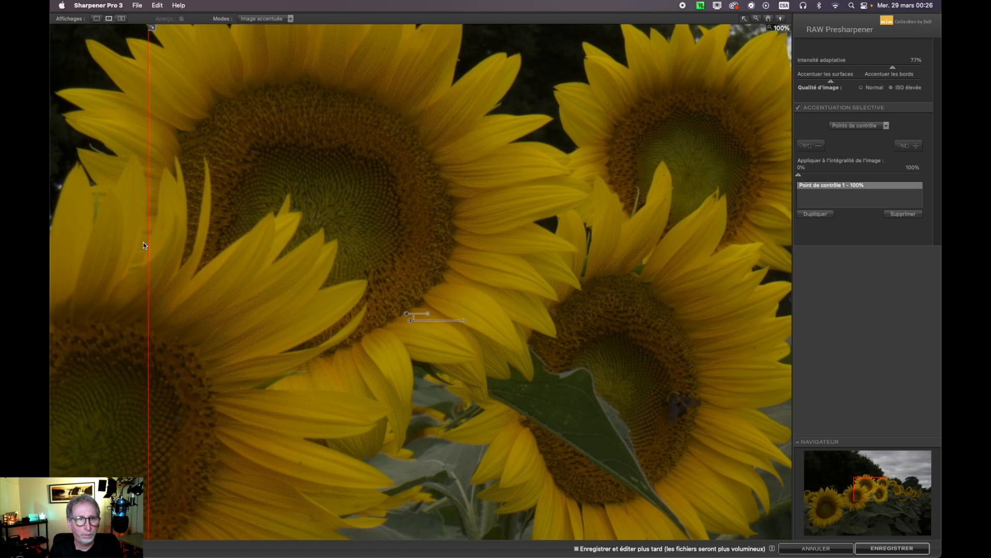
left_click_drag(147, 237, 582, 232)
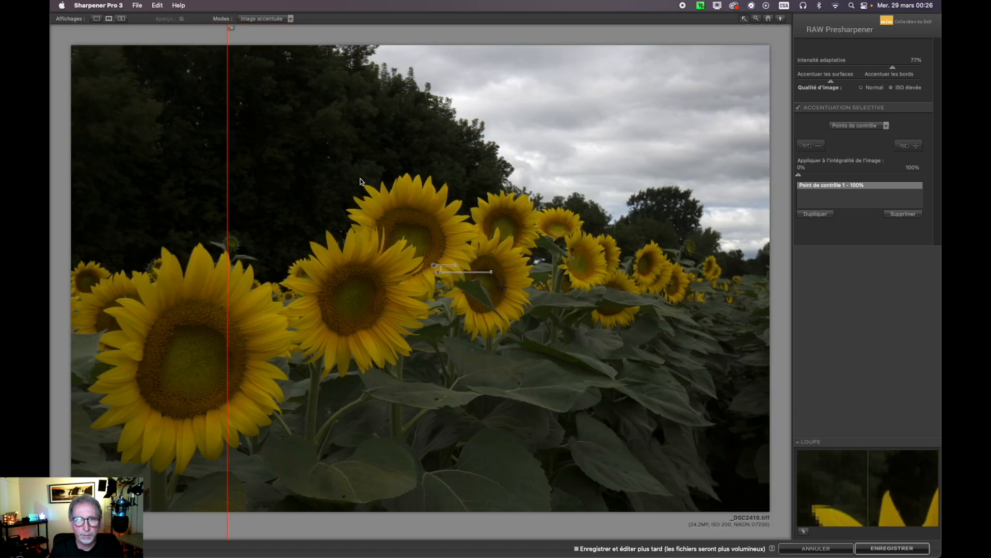
- Try the control point's size and duplicate it twice, onto the large foreground sunflower and the small distant sunflowers
left_click_drag(455, 265, 457, 266)
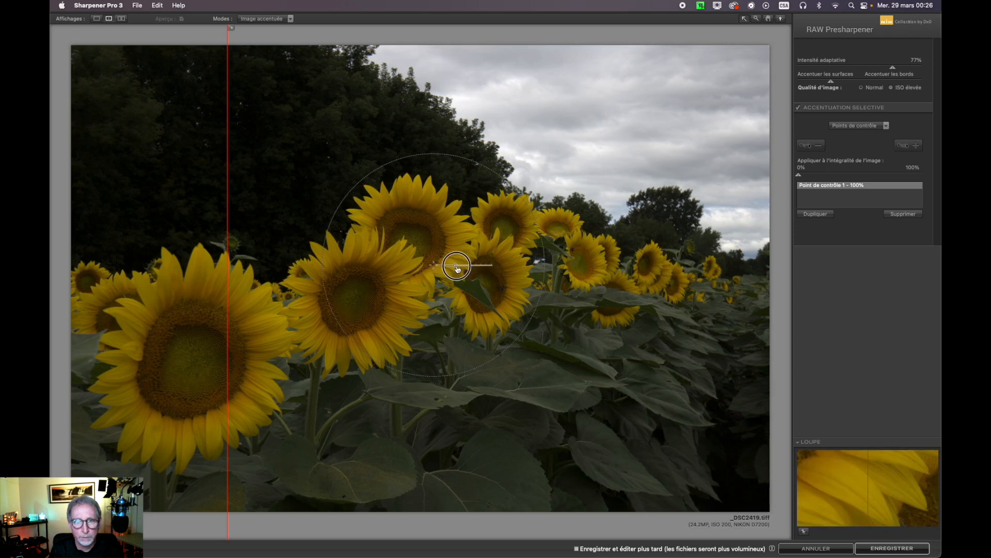
left_click_drag(457, 268, 434, 268)
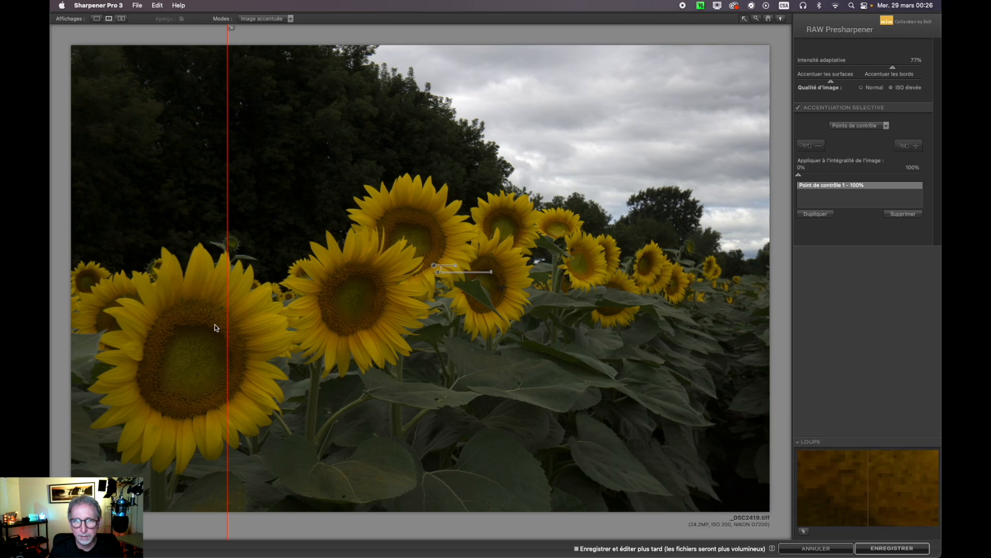
left_click(817, 213)
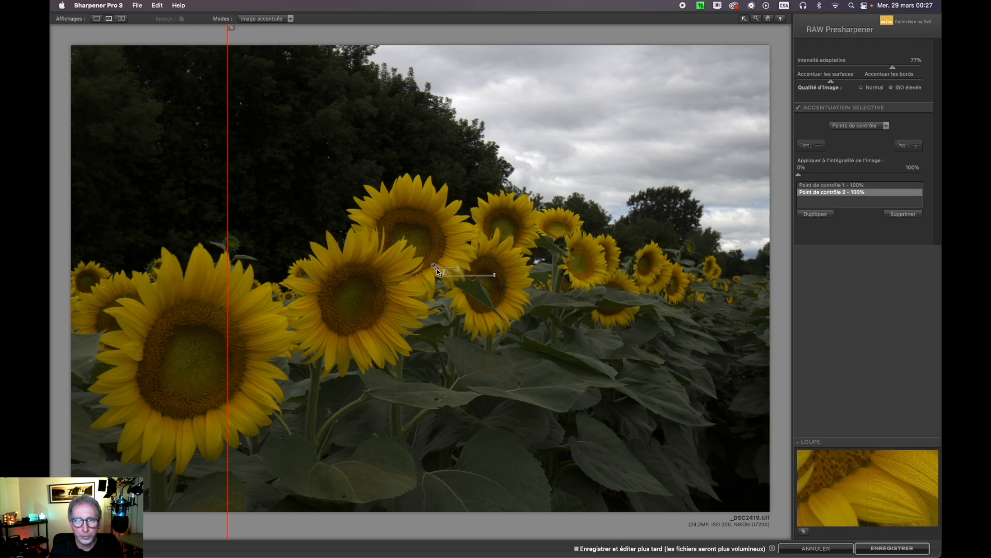
left_click_drag(442, 276, 289, 333)
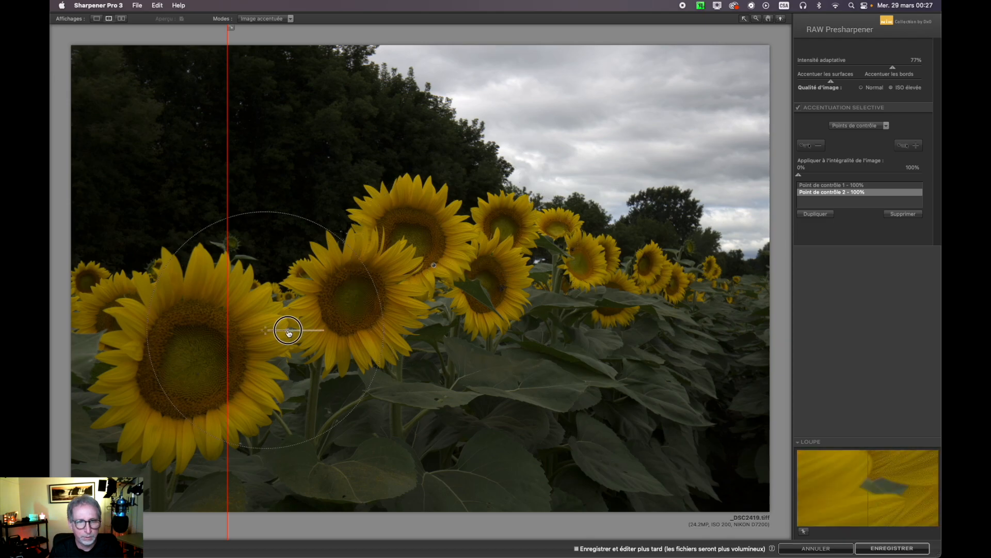
key("super+d")
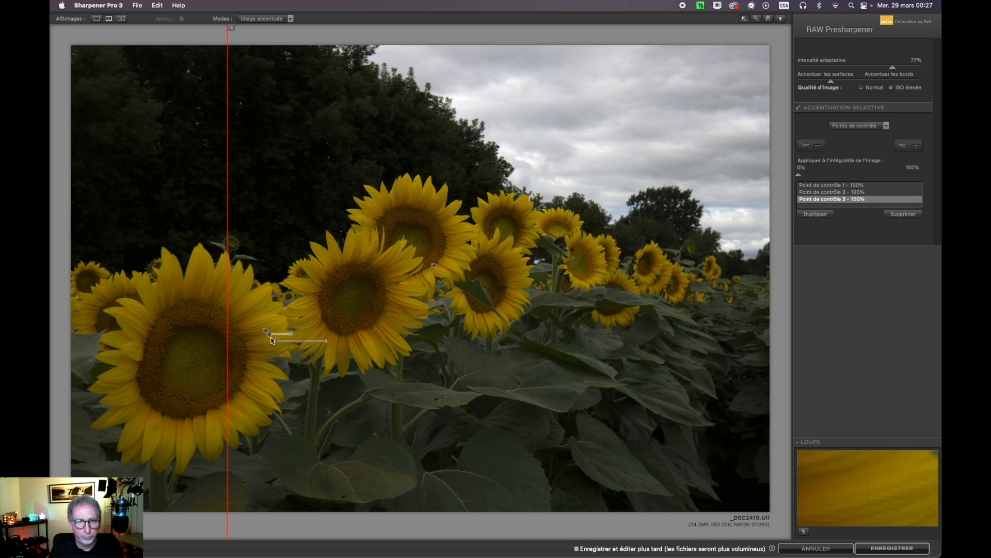
left_click_drag(272, 338, 658, 294)
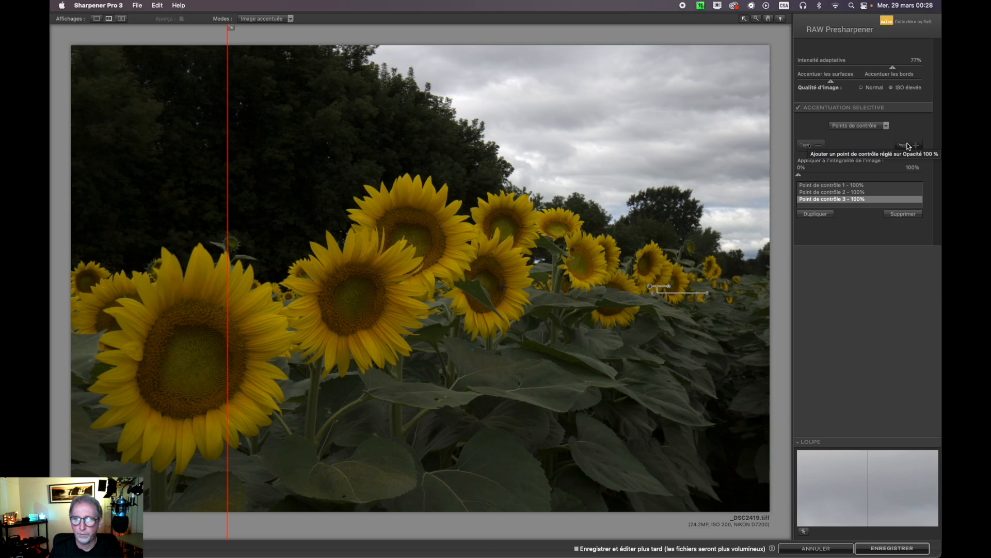
- Delete all control points and switch the selective sharpening method to Plages de couleurs
left_click(902, 214)
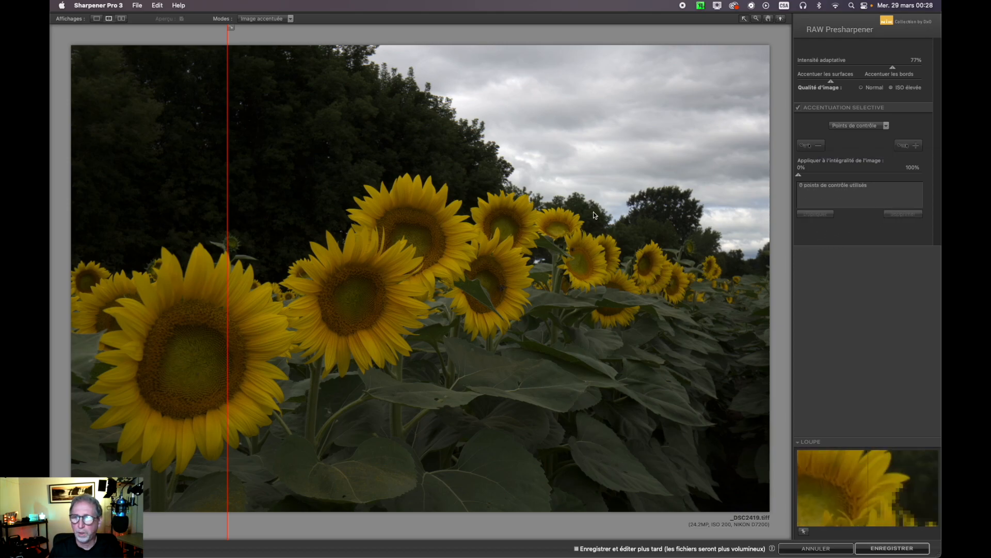
left_click(887, 126)
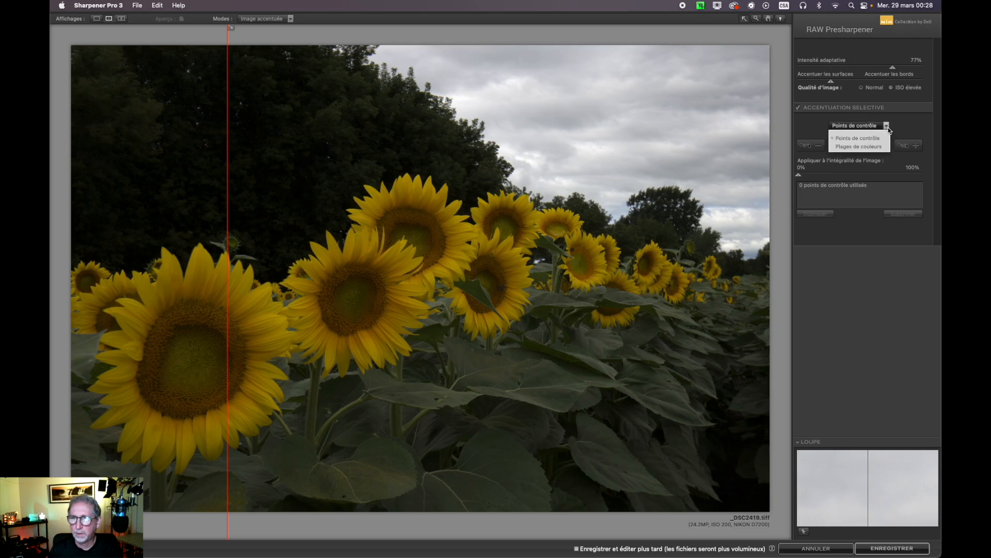
left_click(860, 146)
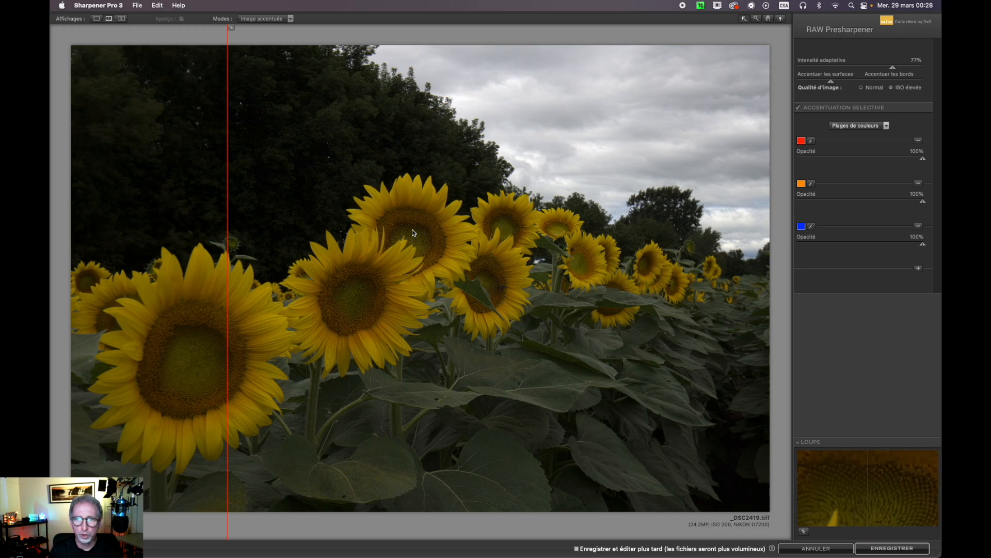
- Remove the red colour range and set the two remaining ranges to yellows sampled from the sunflower petals
left_click(919, 142)
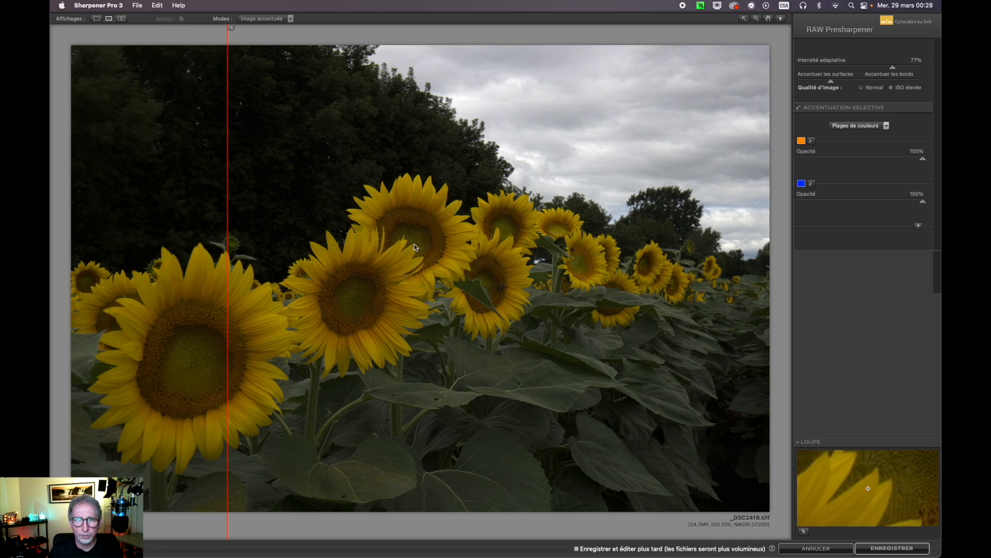
left_click(427, 199)
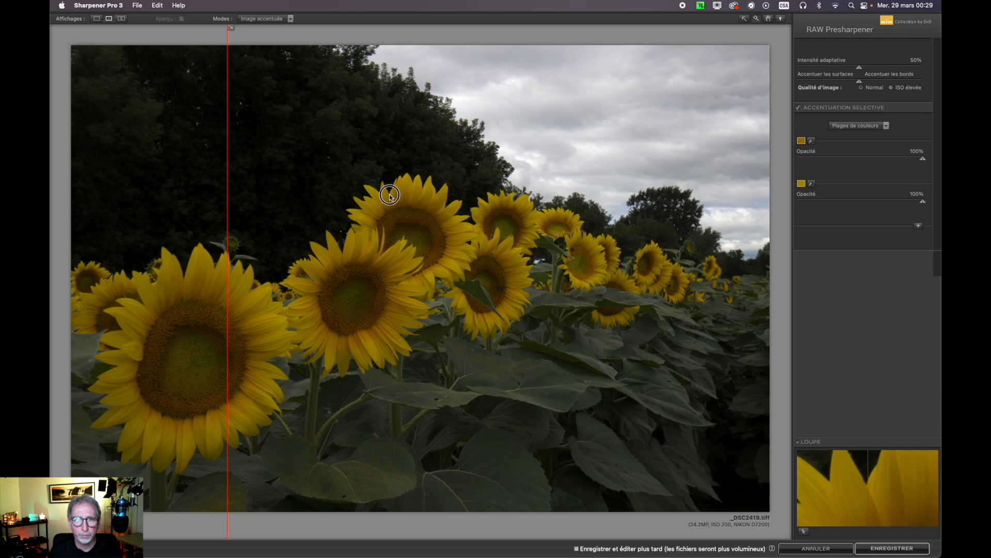
left_click(471, 204)
- Compare the petals across the split preview, and enable Enregistrer et éditer plus tard for the saved file
left_click_drag(495, 186, 289, 188)
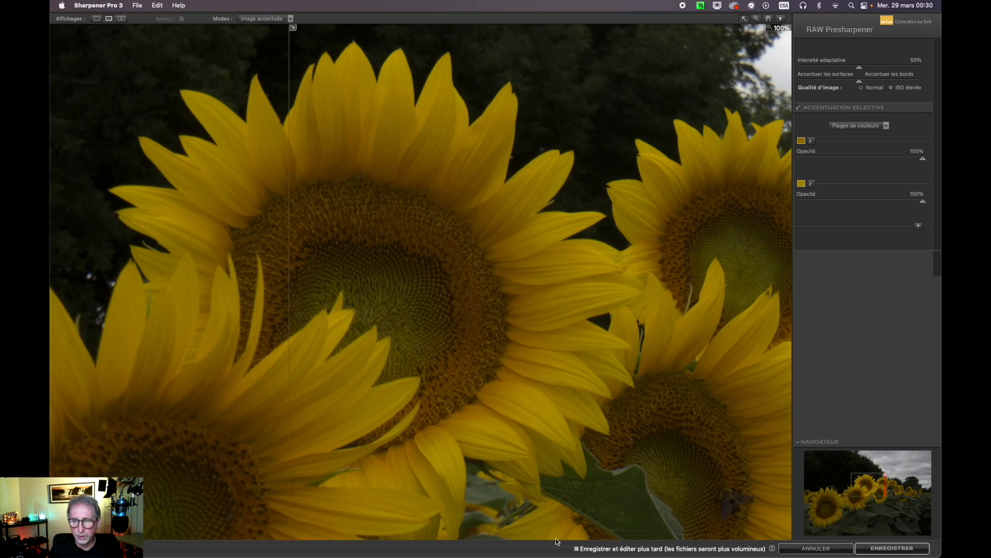
left_click(577, 550)
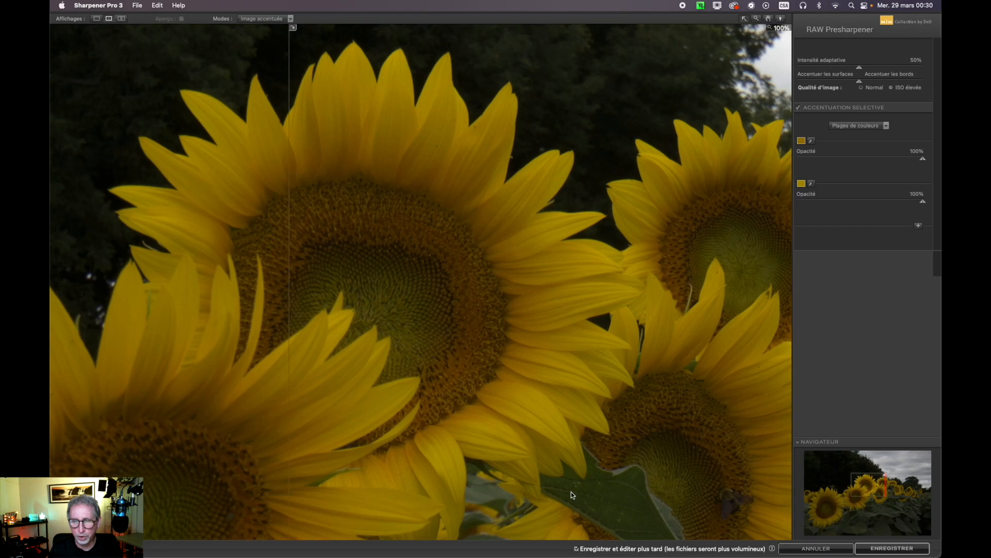